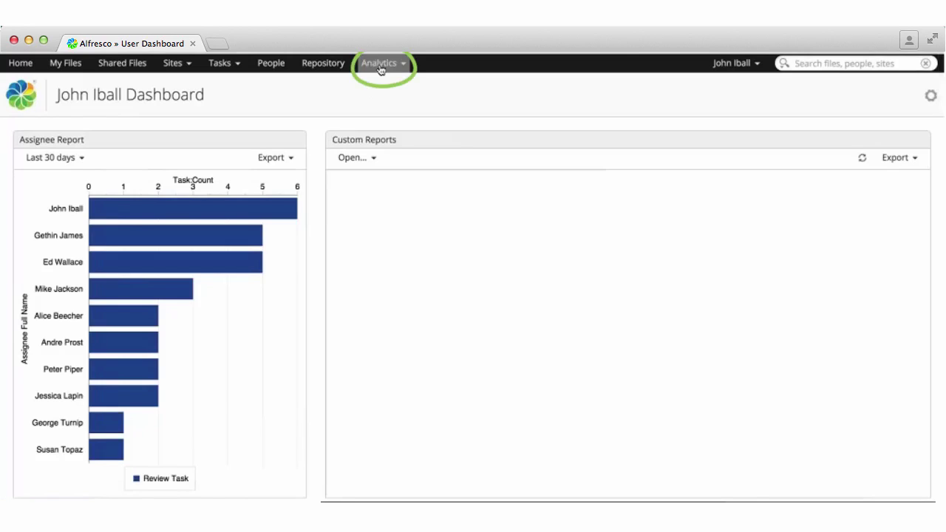
# Step: Create a custom report on Content, Users, and Activities in the personal My Reports area
pyautogui.click(406, 66)
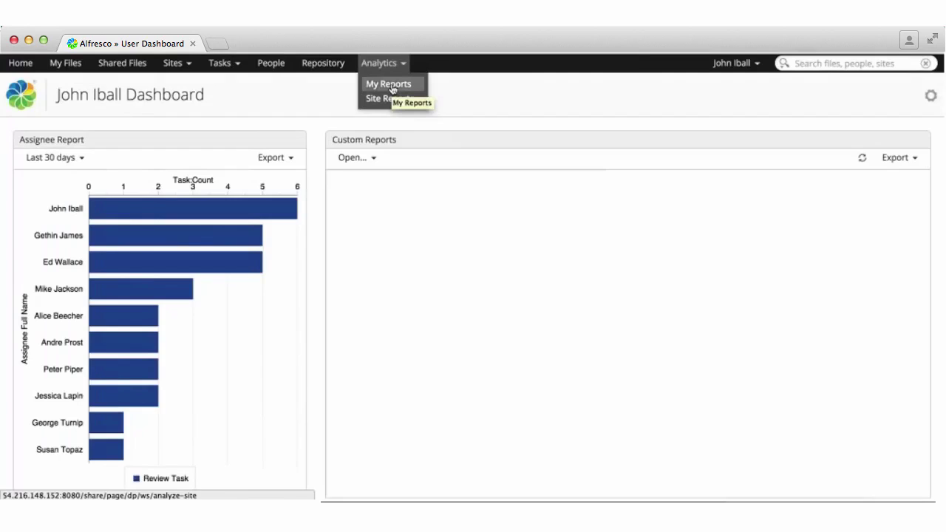
pyautogui.click(391, 87)
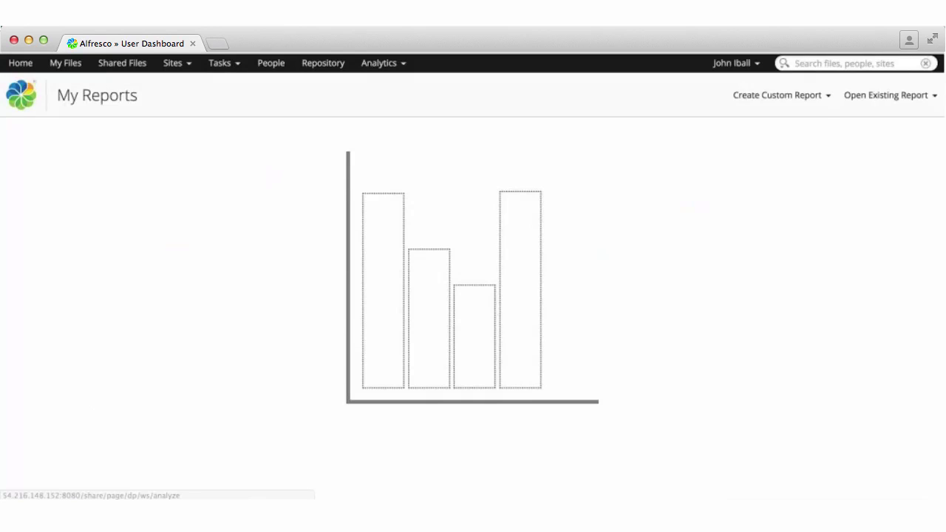
pyautogui.click(830, 99)
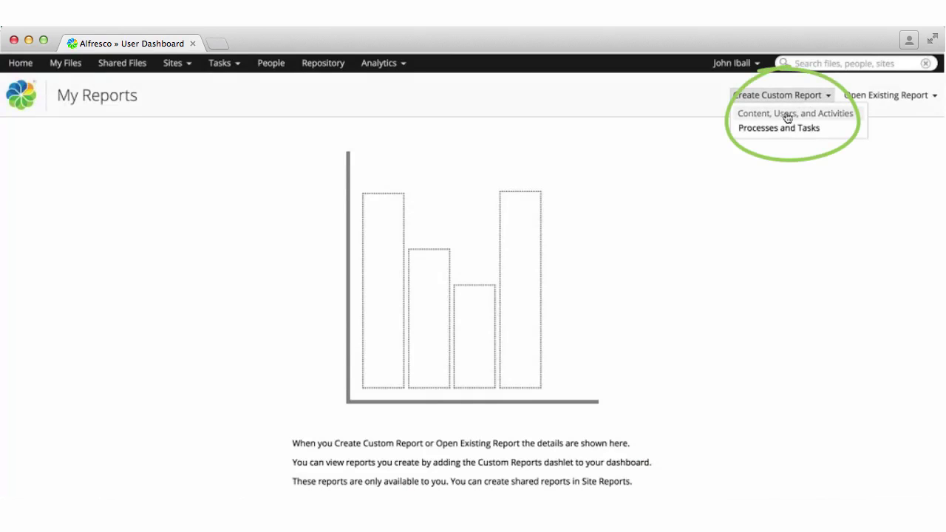
pyautogui.click(787, 114)
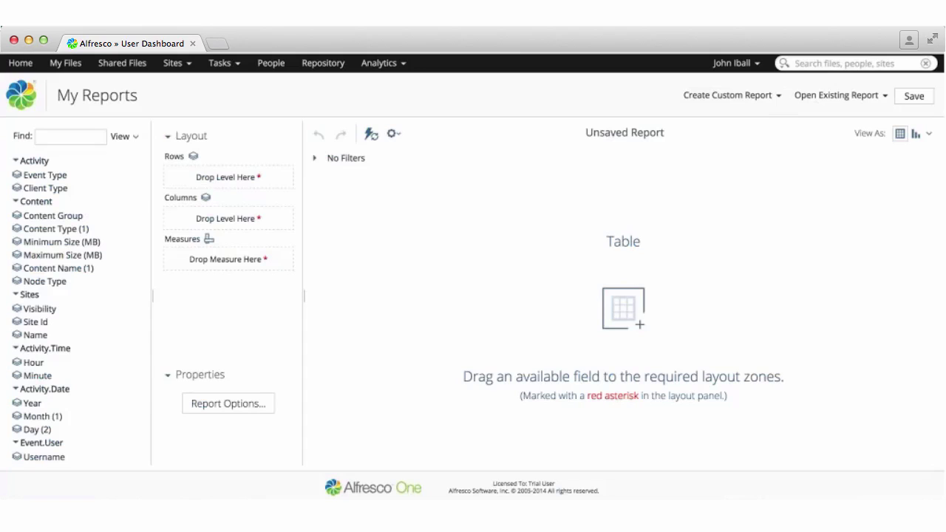
# Step: Lay out the report table with Event Type as the column level and Year and Month as the row levels
pyautogui.scroll(-5, 52, 186)
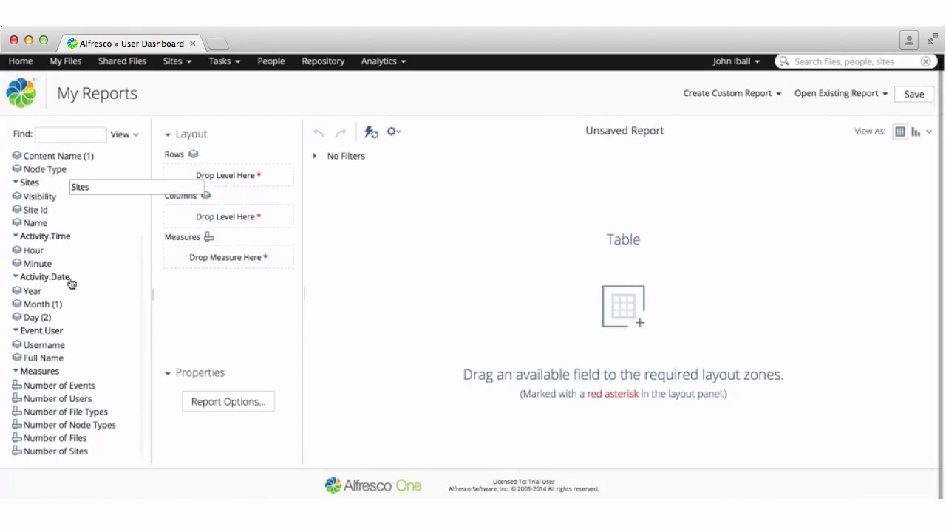
pyautogui.scroll(5, 71, 283)
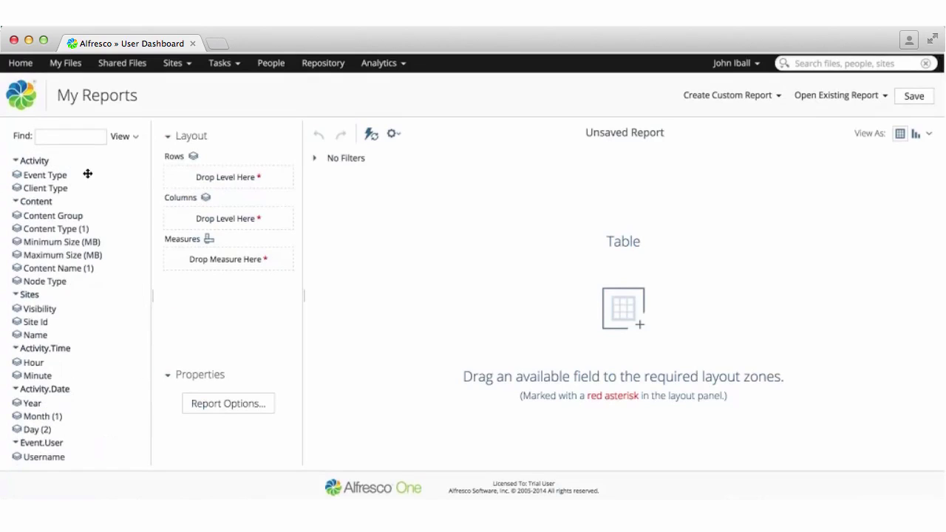
pyautogui.scroll(-5, 89, 167)
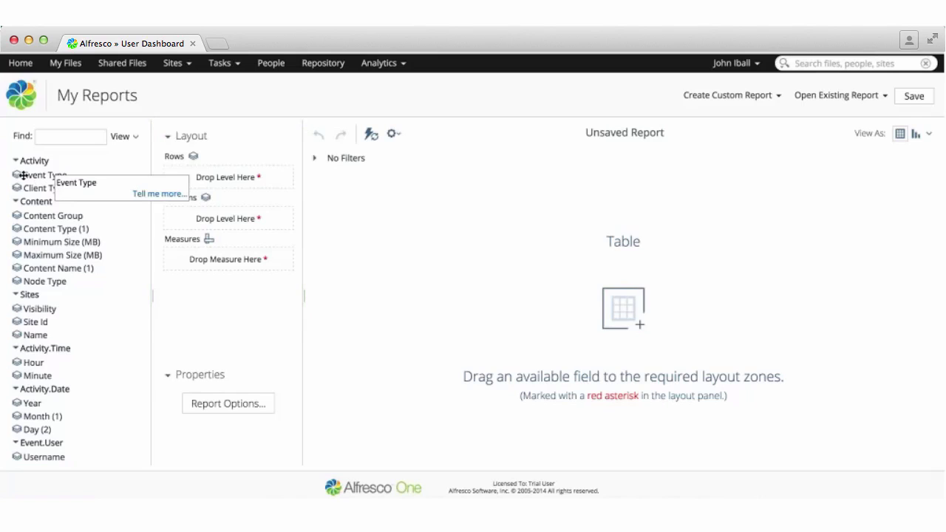
pyautogui.moveTo(23, 176)
pyautogui.mouseDown()
pyautogui.moveTo(104, 177)
pyautogui.moveTo(214, 221)
pyautogui.mouseUp()
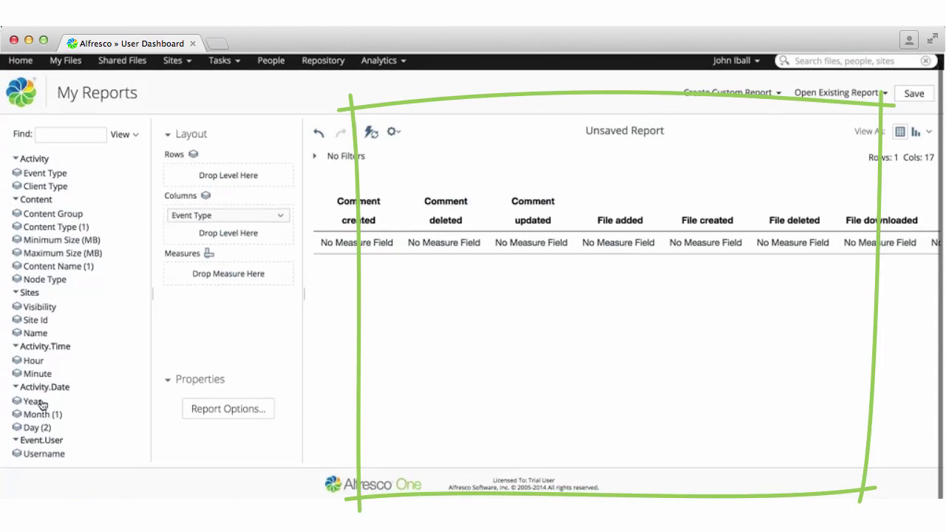
pyautogui.moveTo(39, 401)
pyautogui.mouseDown()
pyautogui.moveTo(226, 161)
pyautogui.moveTo(226, 174)
pyautogui.mouseUp()
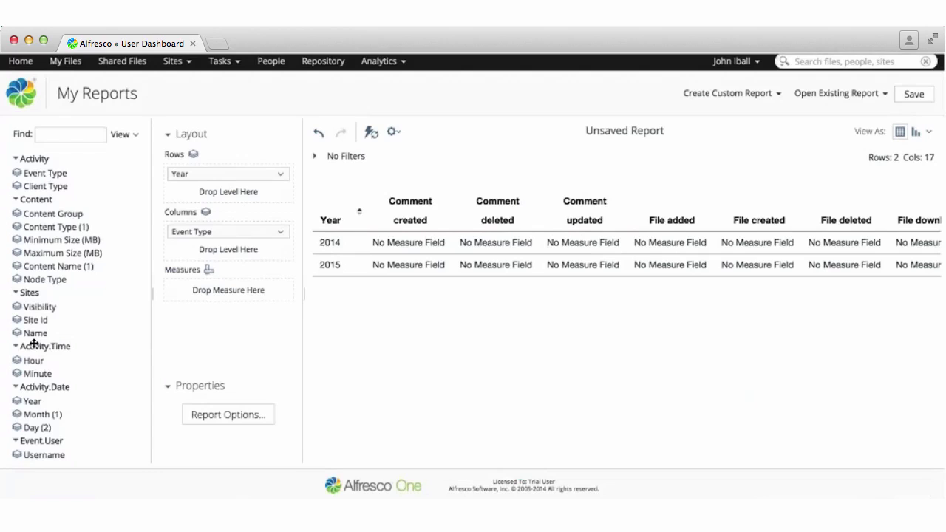
pyautogui.moveTo(42, 415); pyautogui.dragTo(217, 188)
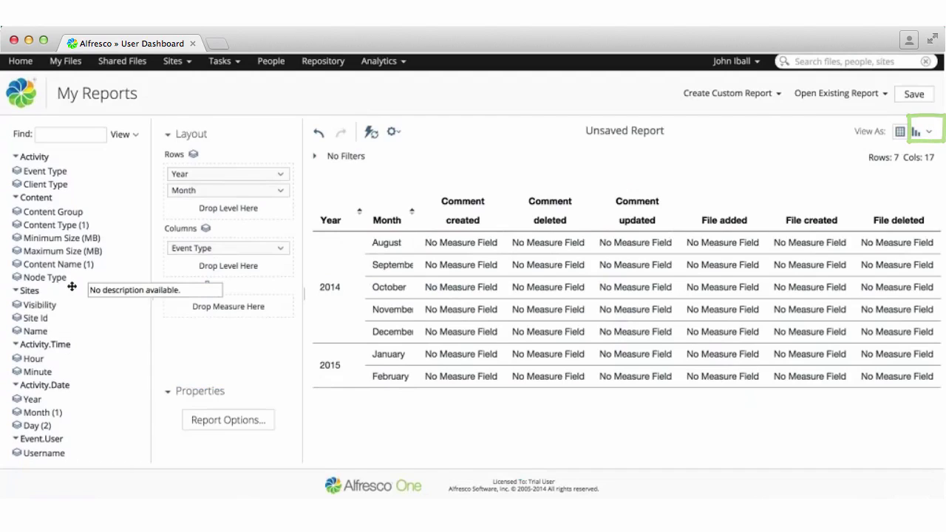
# Step: Display the report as a Stacked Column chart with Number of Events as its measure
pyautogui.scroll(-3, 74, 284)
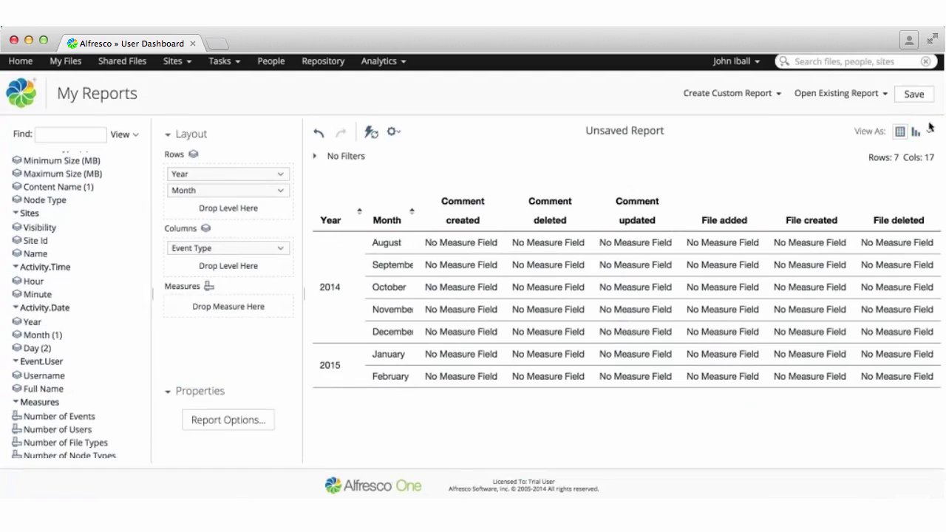
pyautogui.click(931, 134)
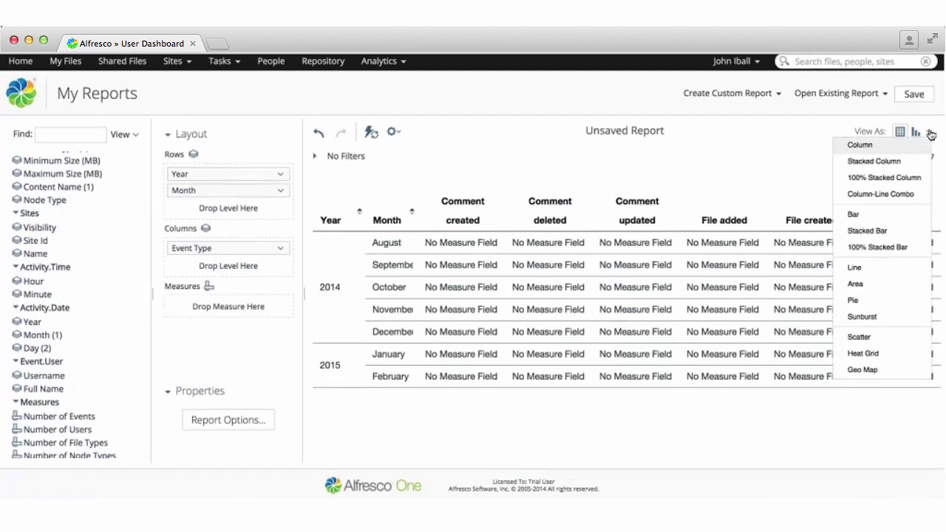
pyautogui.click(888, 161)
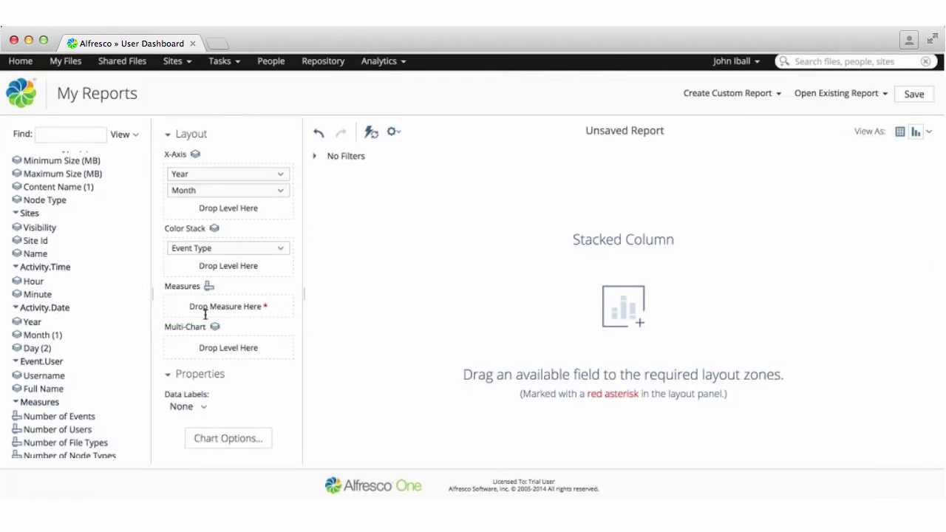
pyautogui.moveTo(37, 416); pyautogui.dragTo(223, 310)
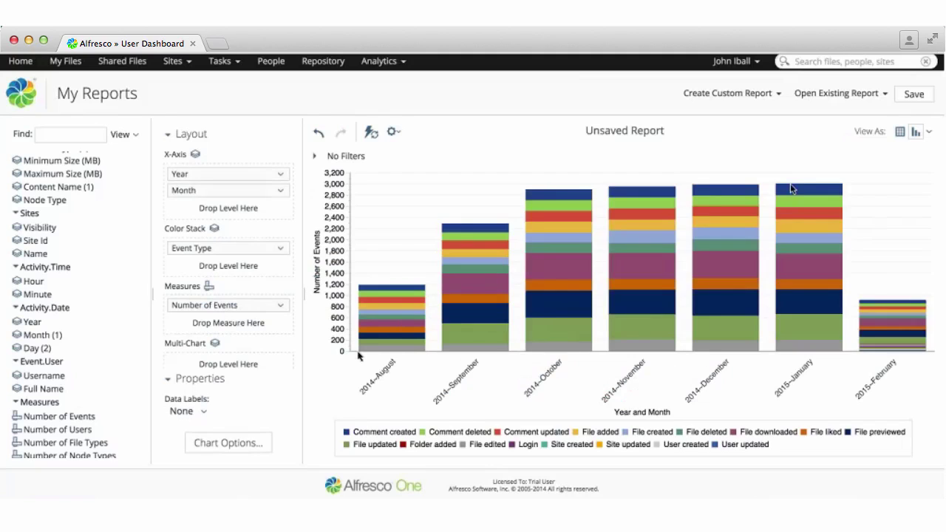
# Step: Filter the chart to keep only File downloaded events, and remove that Event Type filter again
pyautogui.click(740, 433)
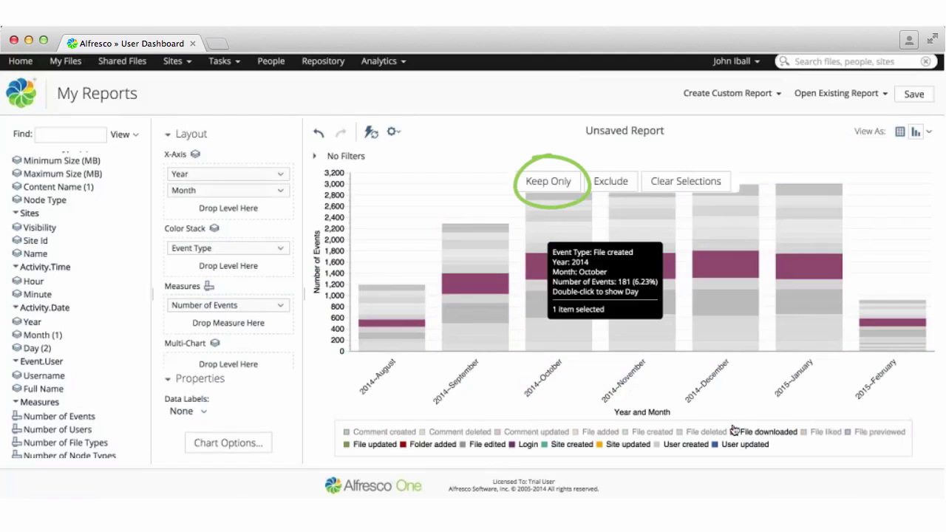
pyautogui.click(534, 181)
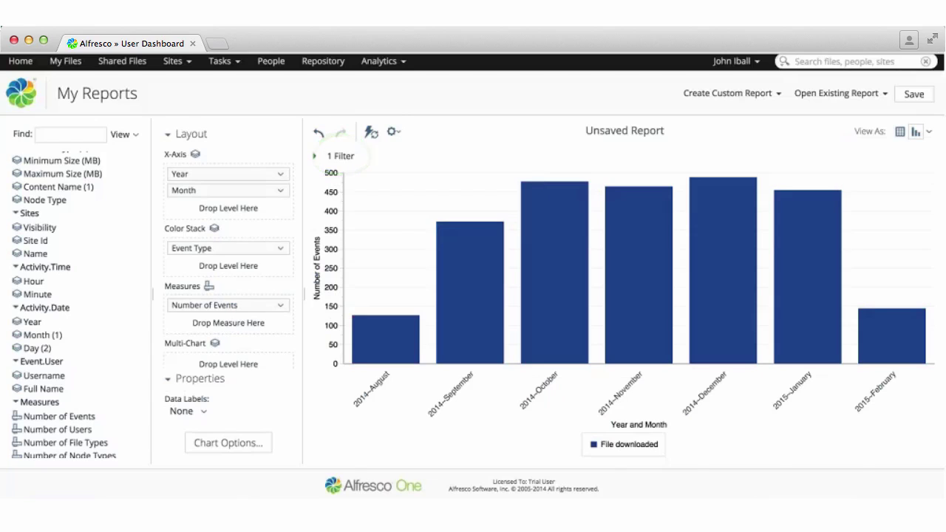
pyautogui.click(329, 156)
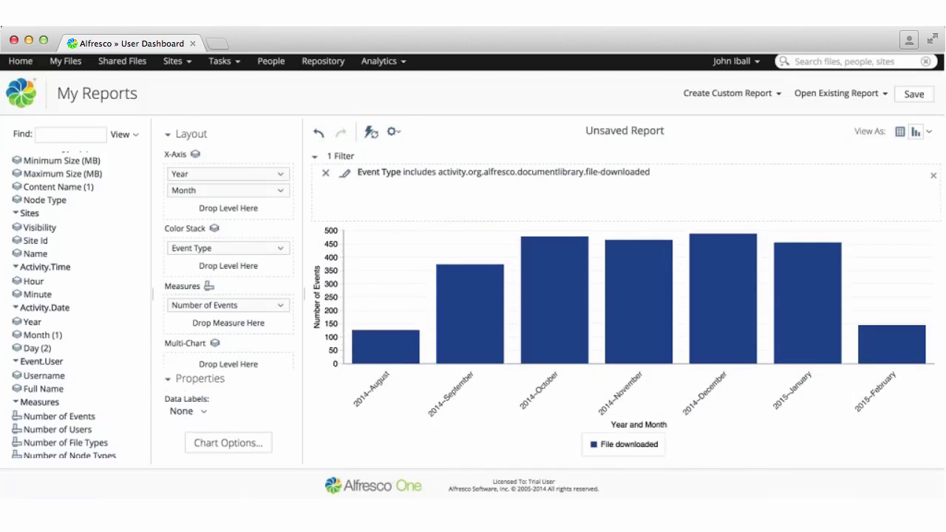
pyautogui.click(325, 172)
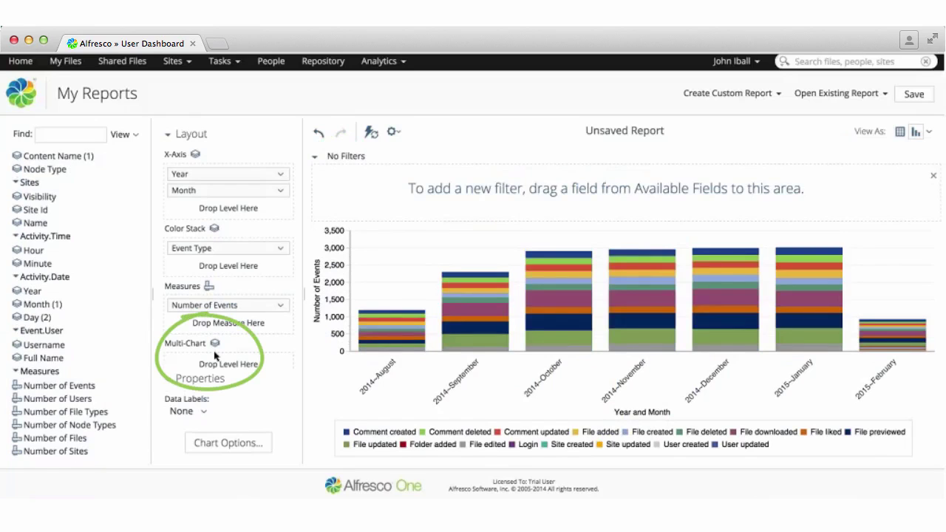
# Step: Split the report into one chart per site by adding the Sites Name field as the Multi-Chart level, and review the charts
pyautogui.scroll(4, 95, 321)
pyautogui.scroll(-4, 95, 321)
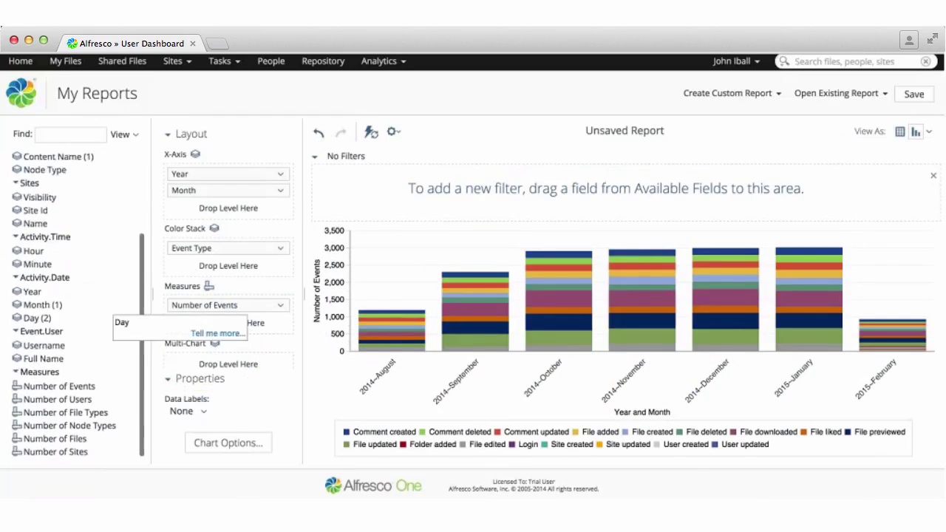
pyautogui.scroll(3, 94, 321)
pyautogui.moveTo(41, 292); pyautogui.dragTo(211, 351)
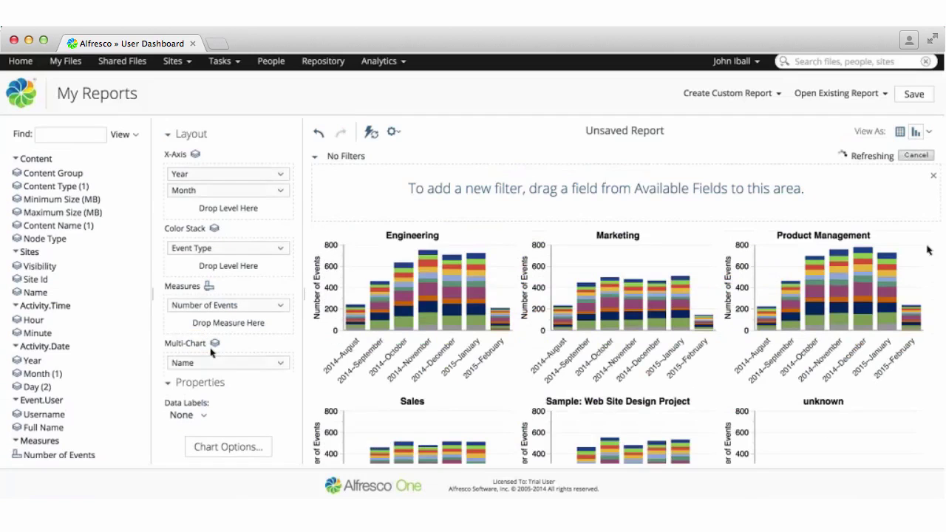
pyautogui.scroll(-2, 929, 251)
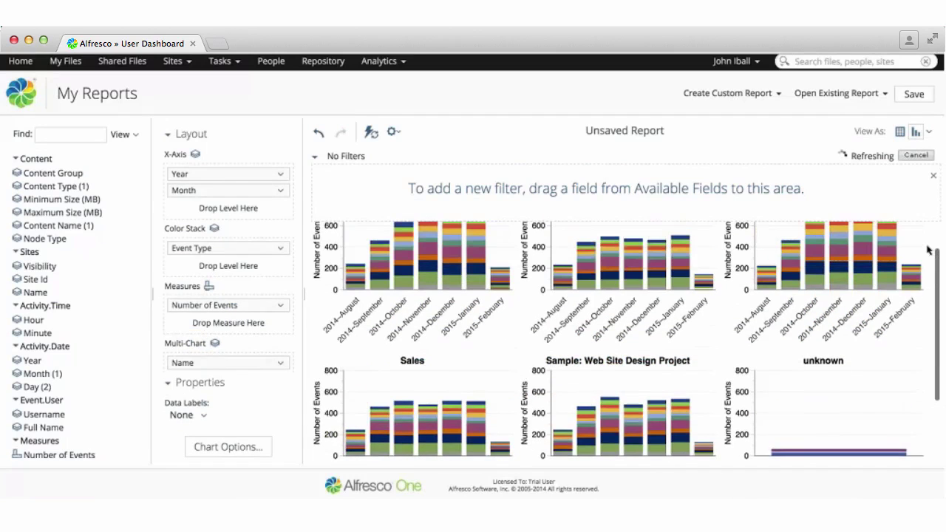
pyautogui.scroll(-5, 929, 252)
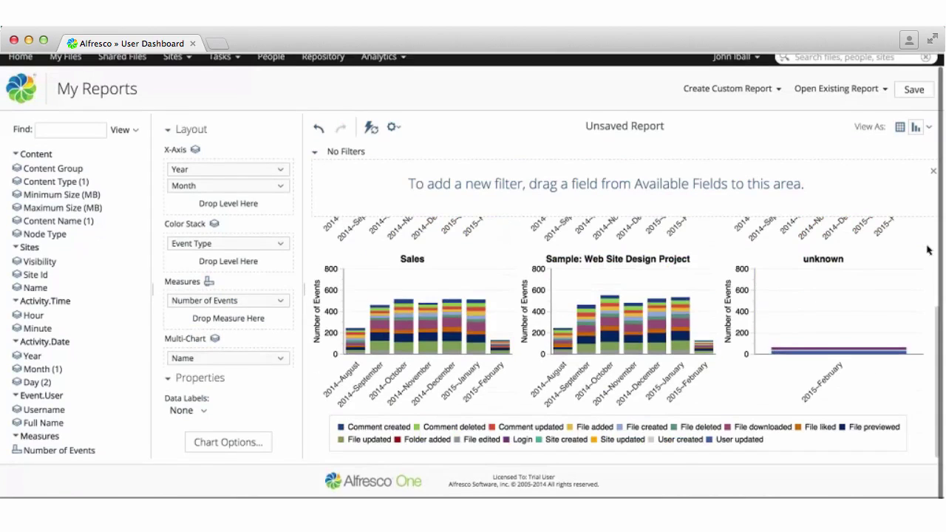
pyautogui.scroll(4, 929, 250)
pyautogui.scroll(1, 929, 251)
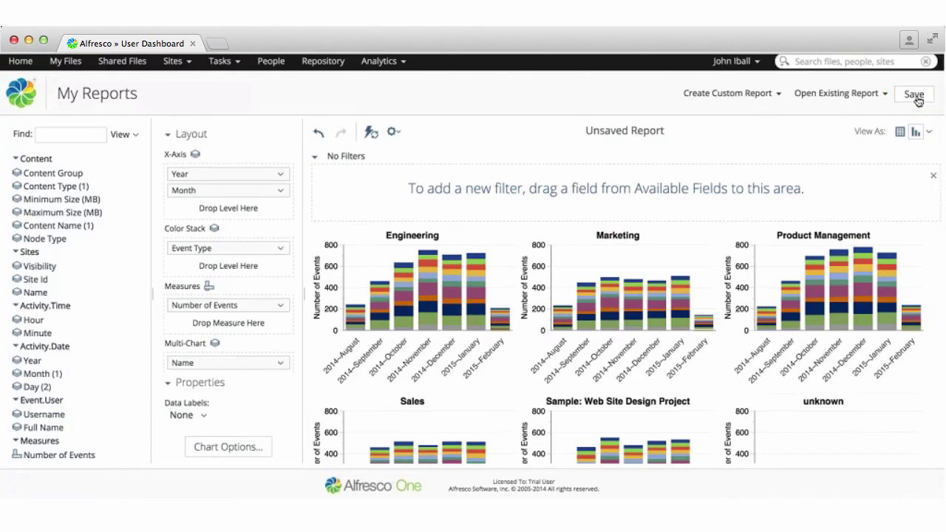
# Step: Save the report under the name "Sites activity"
pyautogui.click(916, 99)
pyautogui.write('Sites activ')
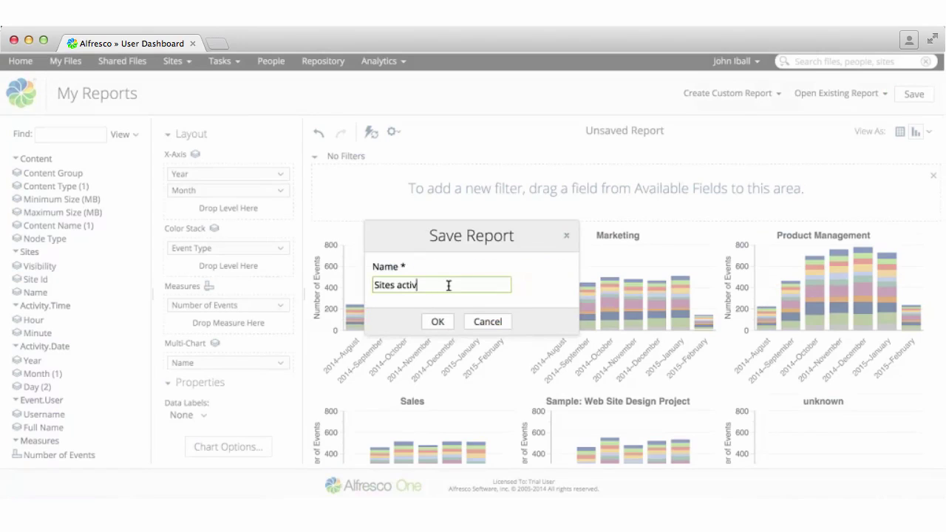
pyautogui.write('ity')
pyautogui.click(439, 325)
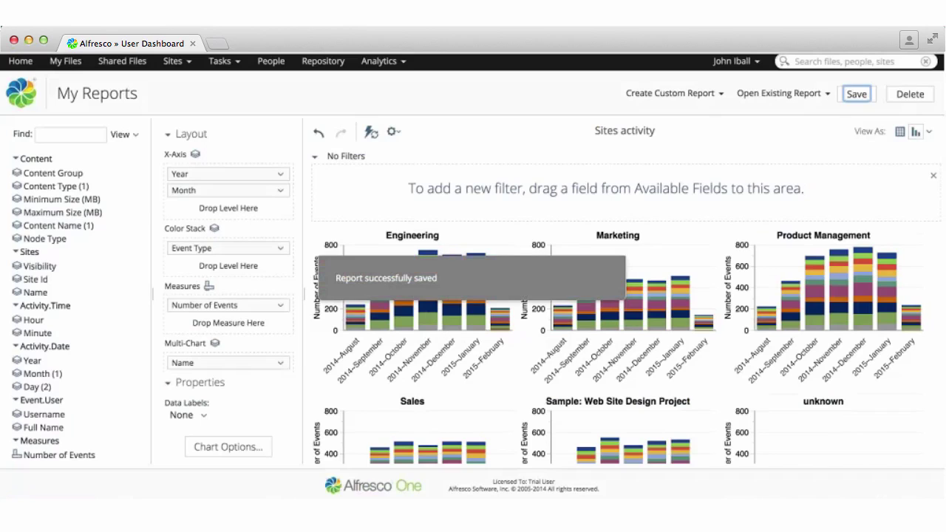
# Step: Return to the user dashboard and open the Sites activity report in the Custom Reports dashlet
pyautogui.click(20, 64)
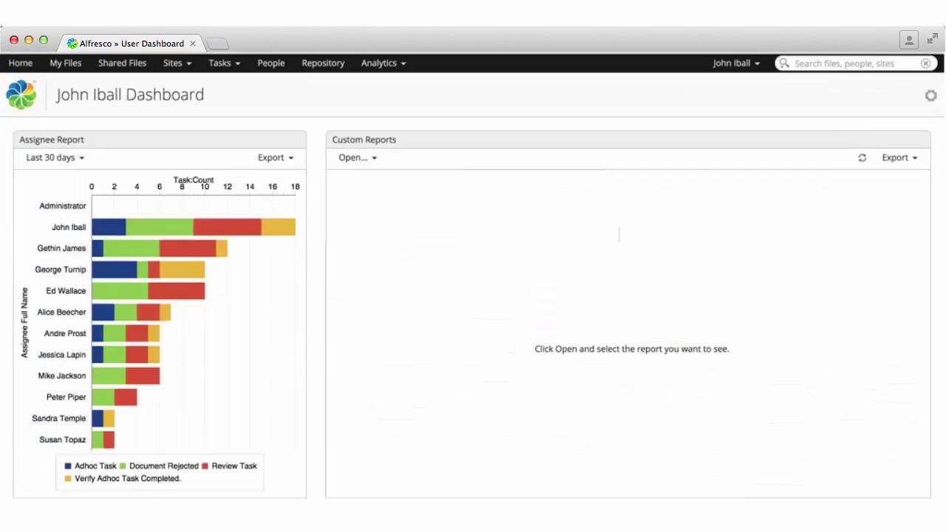
pyautogui.click(376, 160)
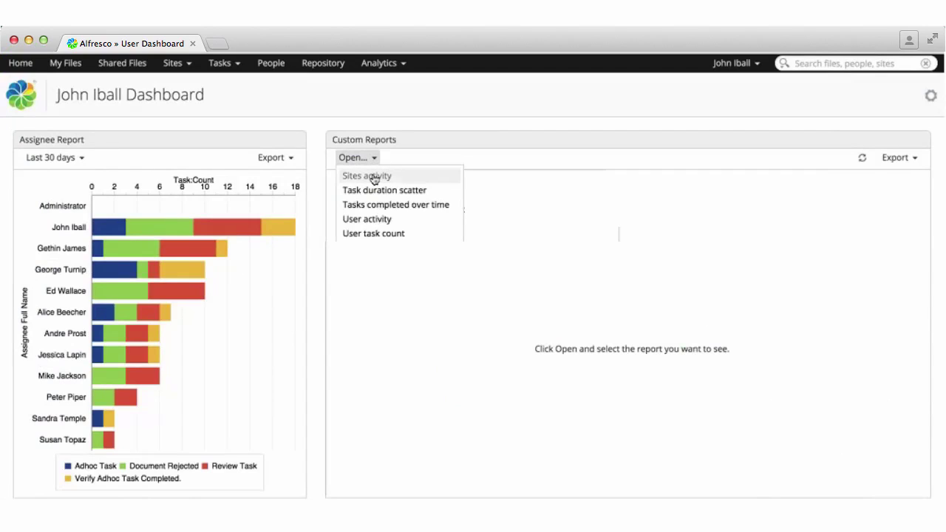
pyautogui.click(374, 177)
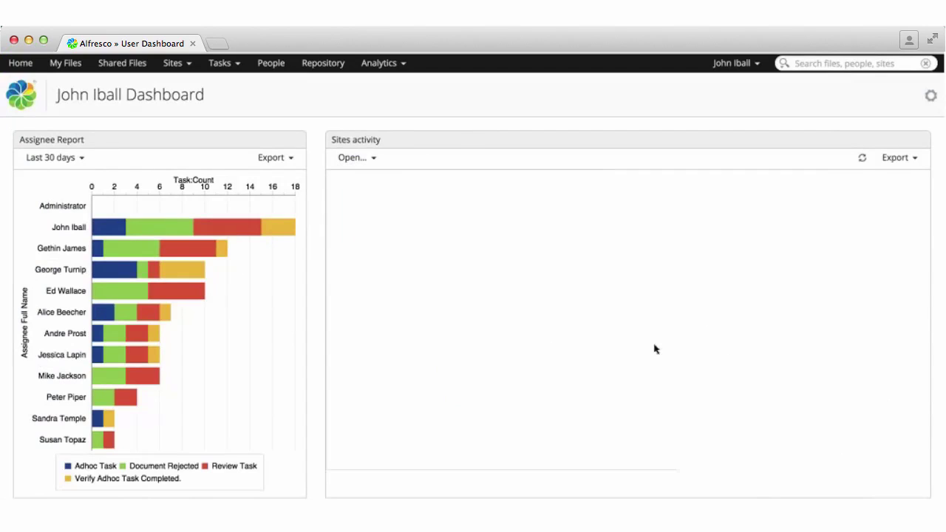